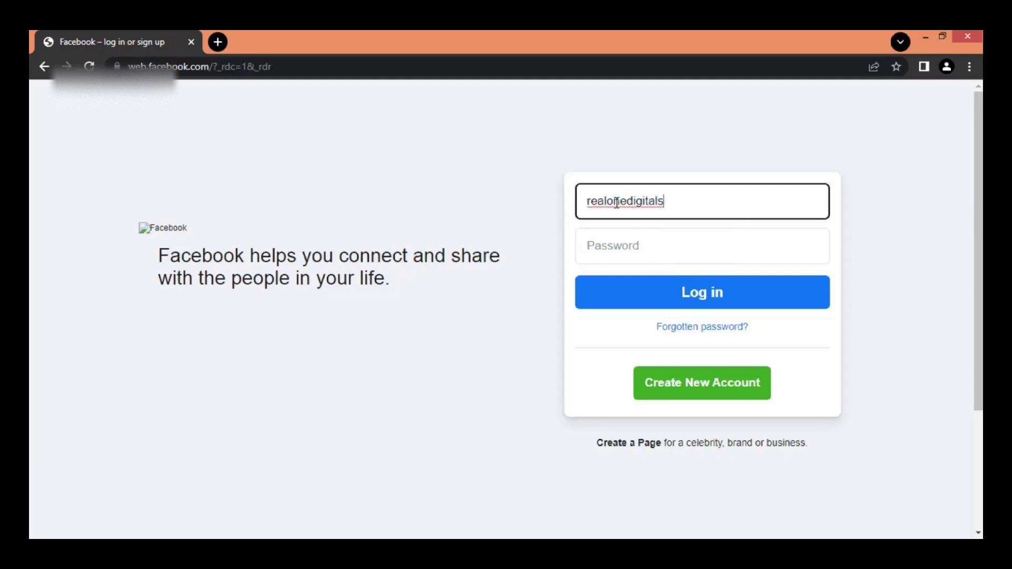
# Step: Log in to Facebook with the account's e-mail address and password
pyautogui.write('@gmail.com')
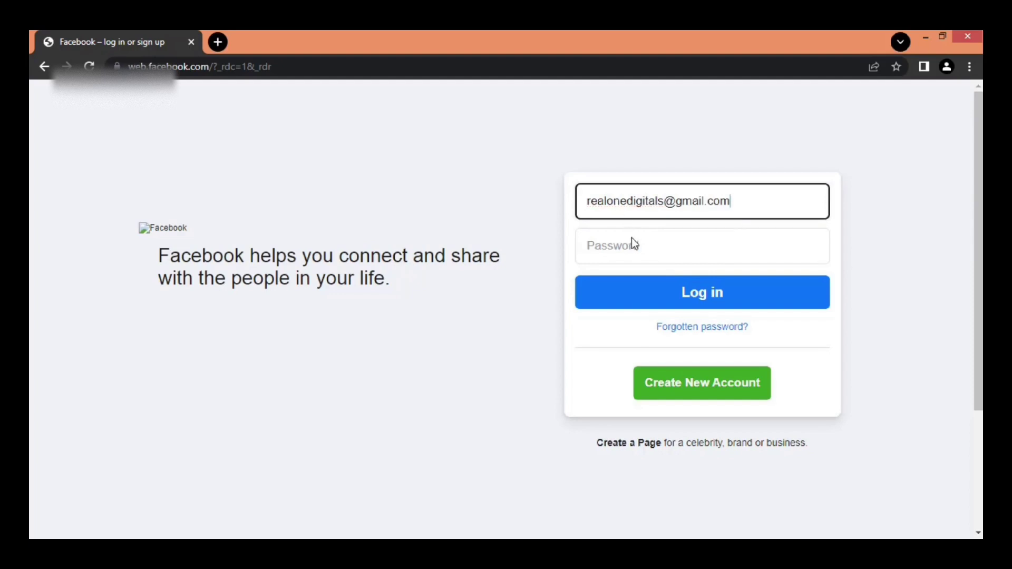
pyautogui.click(633, 243)
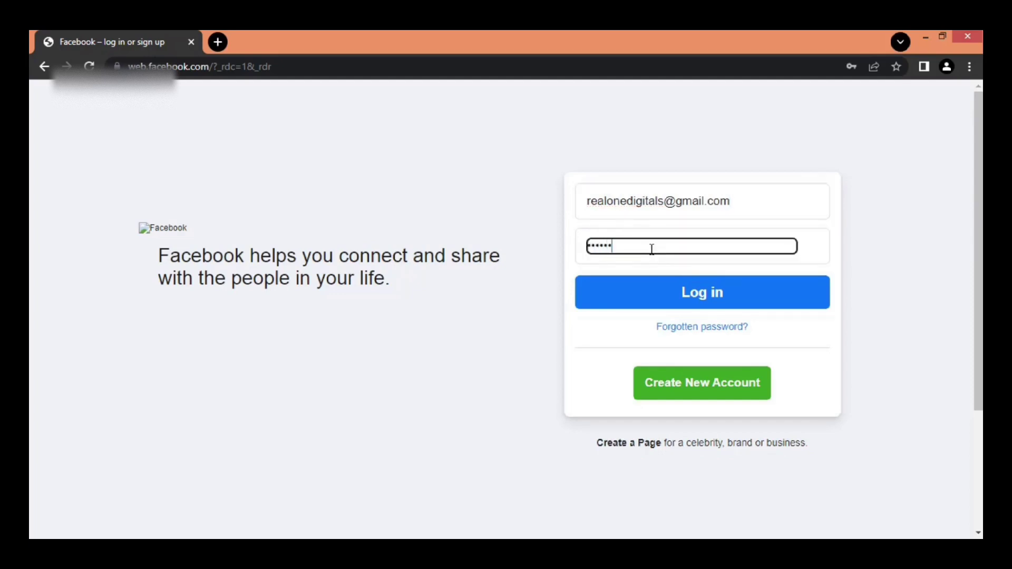
pyautogui.click(668, 291)
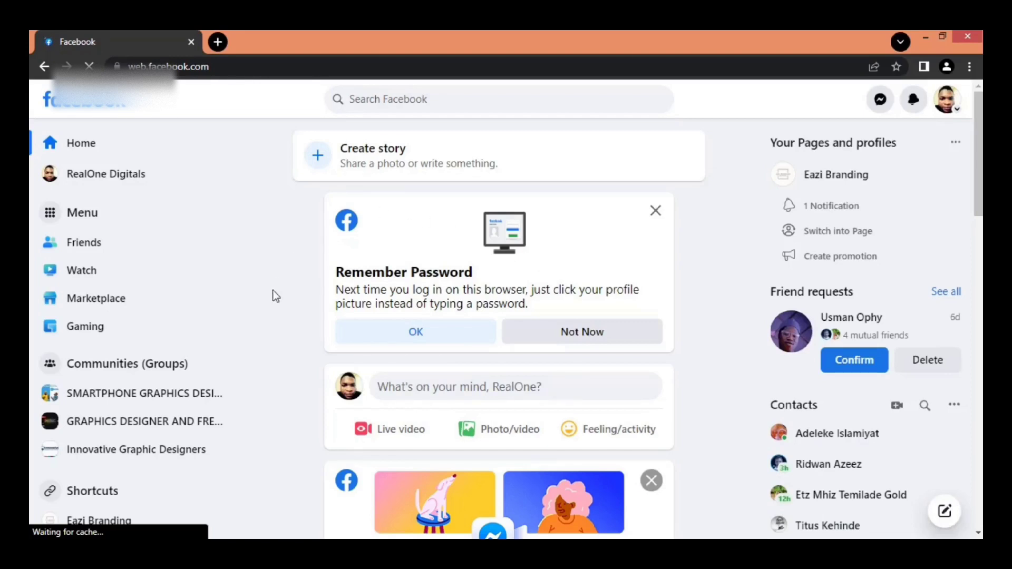
# Step: Open the Eazi Branding page from the account's shortcuts
pyautogui.scroll(-2, 219, 293)
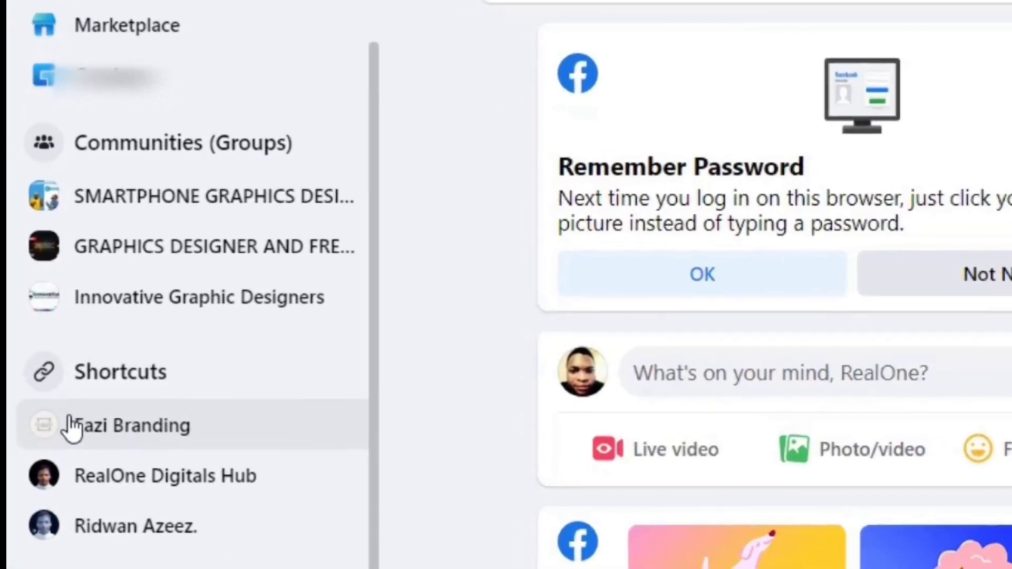
pyautogui.moveTo(24, 399); pyautogui.dragTo(269, 463)
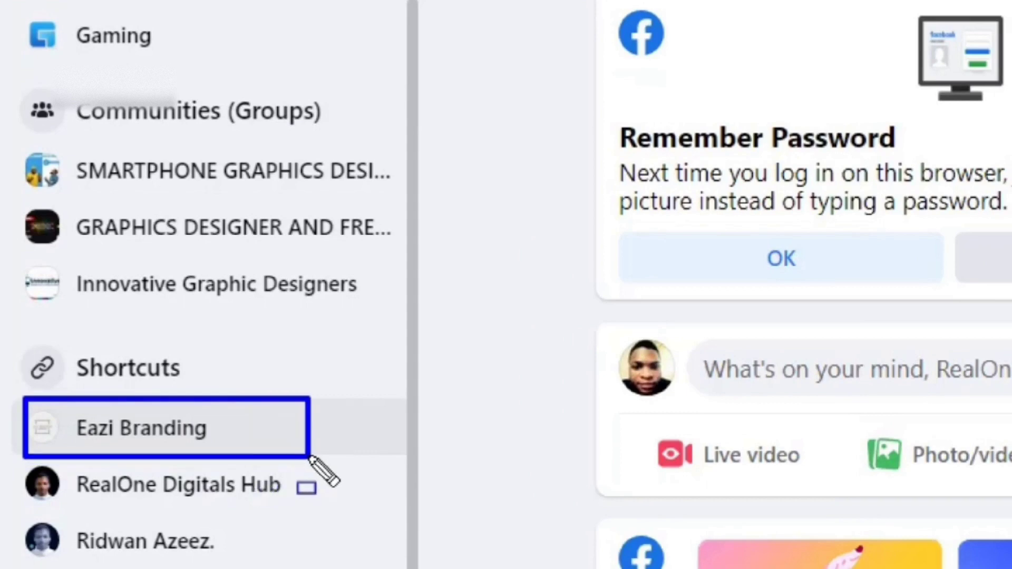
pyautogui.press('Escape')
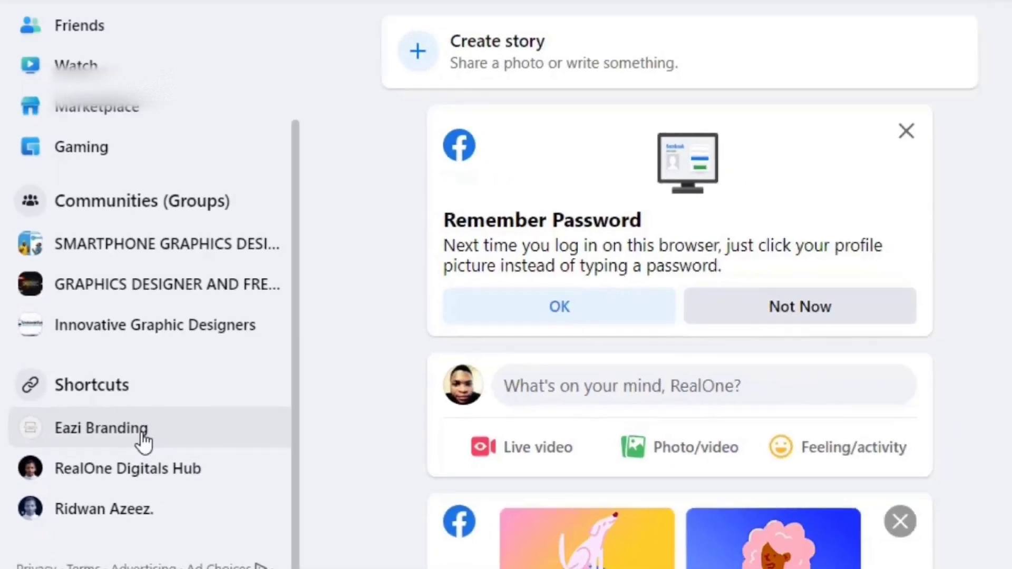
pyautogui.click(200, 445)
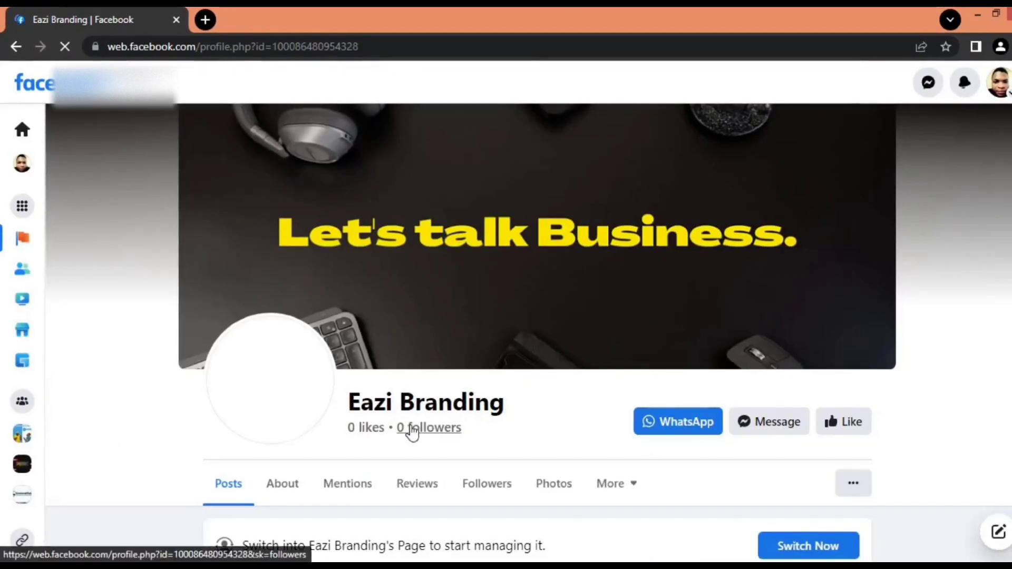
# Step: Look over the Eazi Branding page's cover, header and intro section
pyautogui.scroll(-3, 413, 432)
pyautogui.scroll(3, 381, 390)
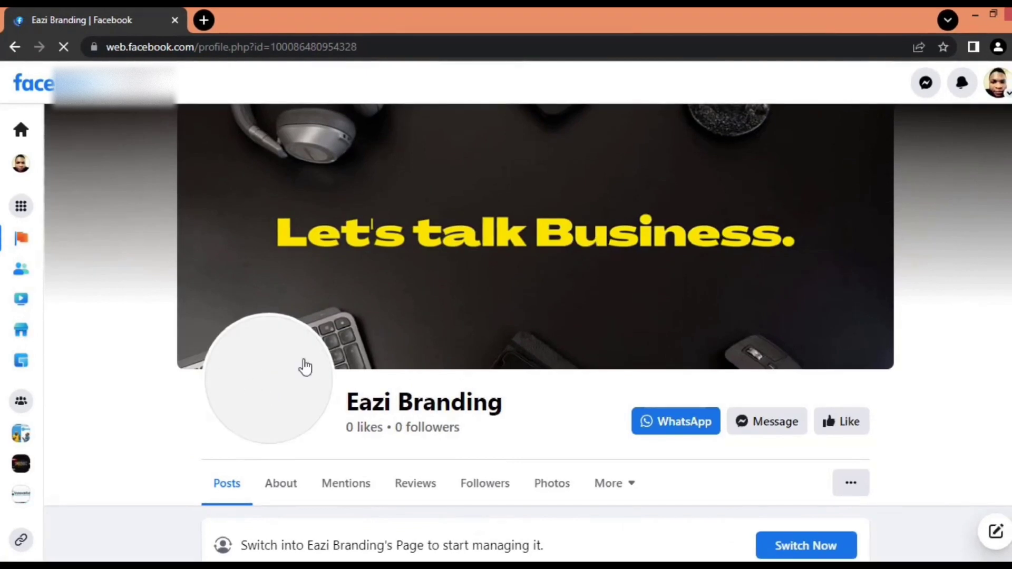
pyautogui.scroll(-1, 385, 368)
pyautogui.scroll(1, 496, 350)
pyautogui.scroll(-4, 485, 340)
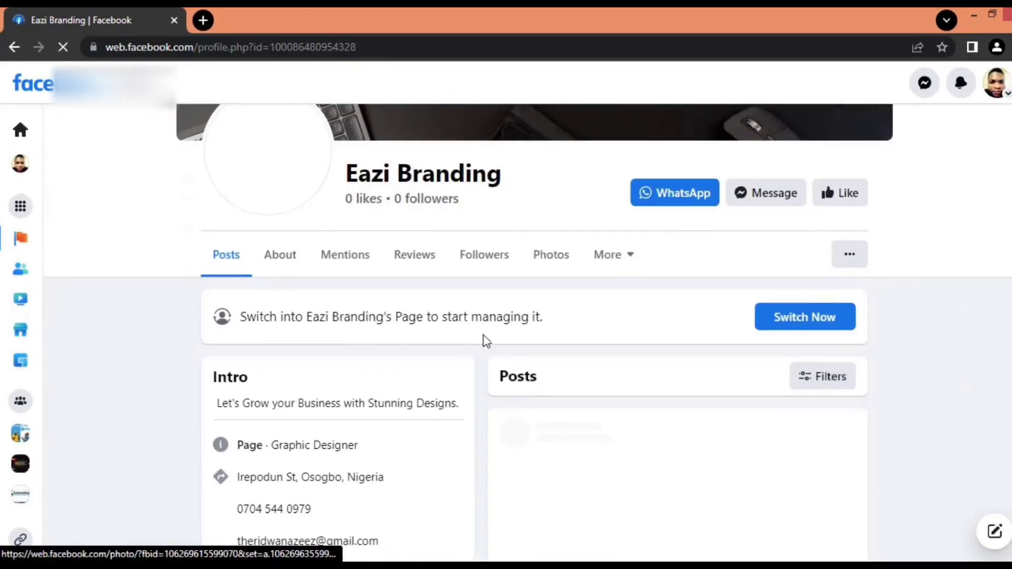
pyautogui.scroll(1, 621, 285)
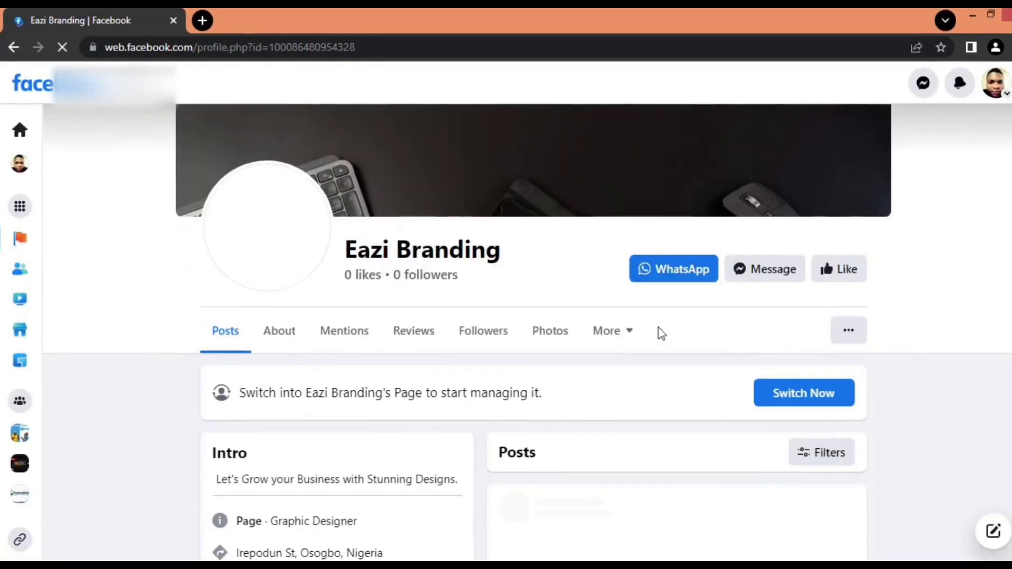
pyautogui.scroll(-1, 659, 332)
pyautogui.scroll(3, 659, 332)
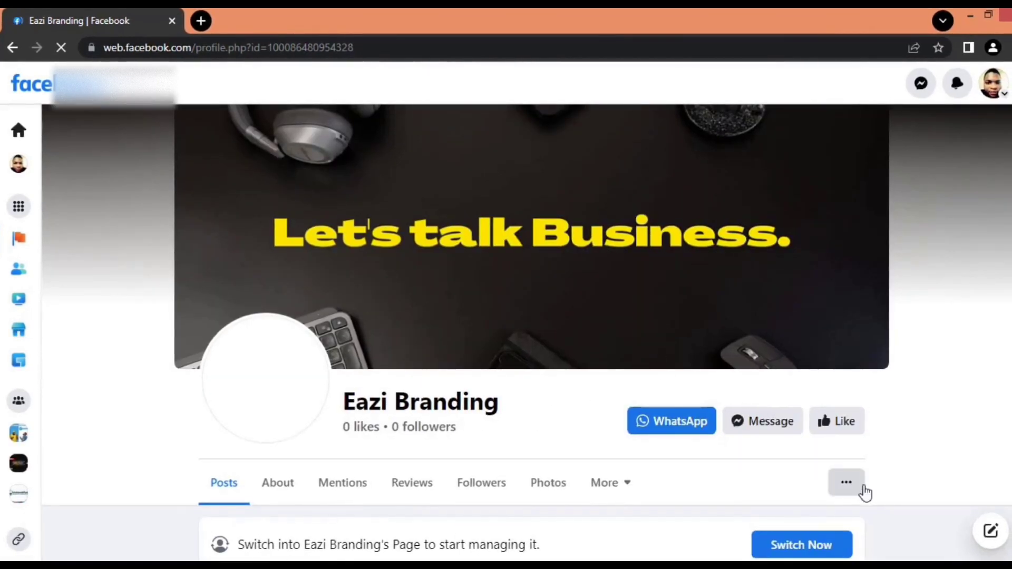
# Step: Switch into the Eazi Branding Page to start managing it
pyautogui.scroll(-2, 685, 475)
pyautogui.rightClick(768, 405)
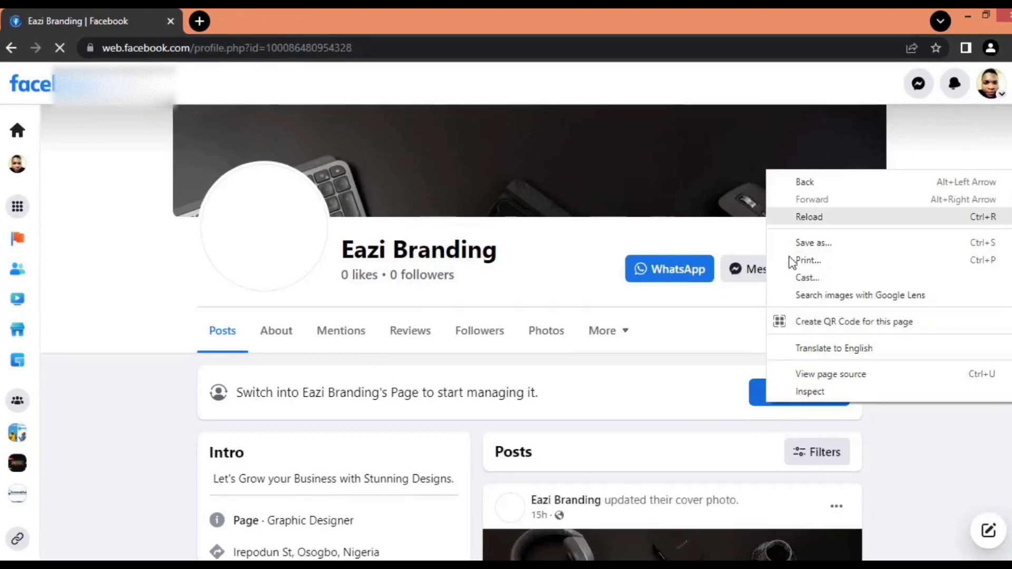
pyautogui.click(762, 407)
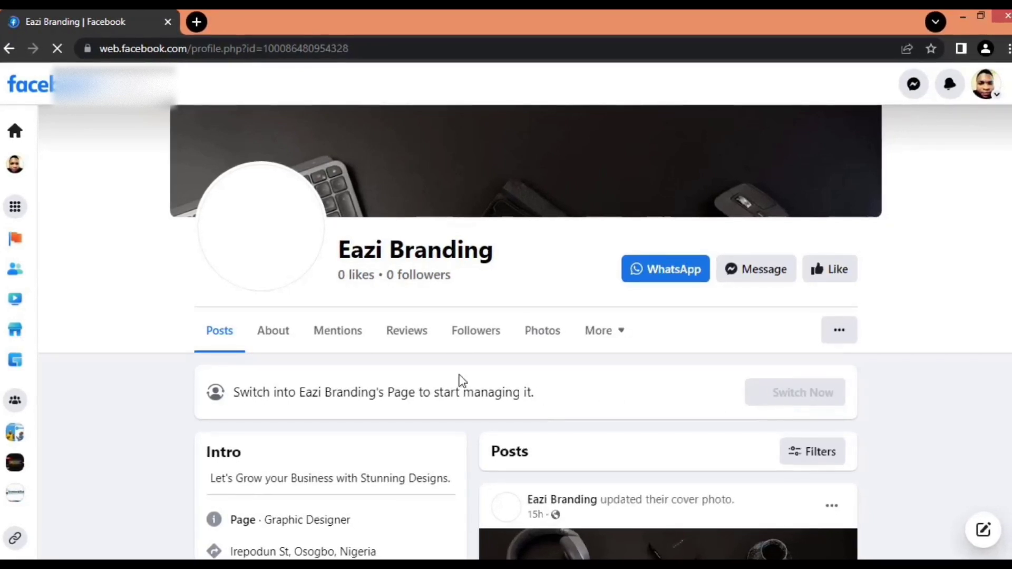
pyautogui.moveTo(199, 372)
pyautogui.mouseDown()
pyautogui.moveTo(266, 405)
pyautogui.moveTo(573, 414)
pyautogui.mouseUp()
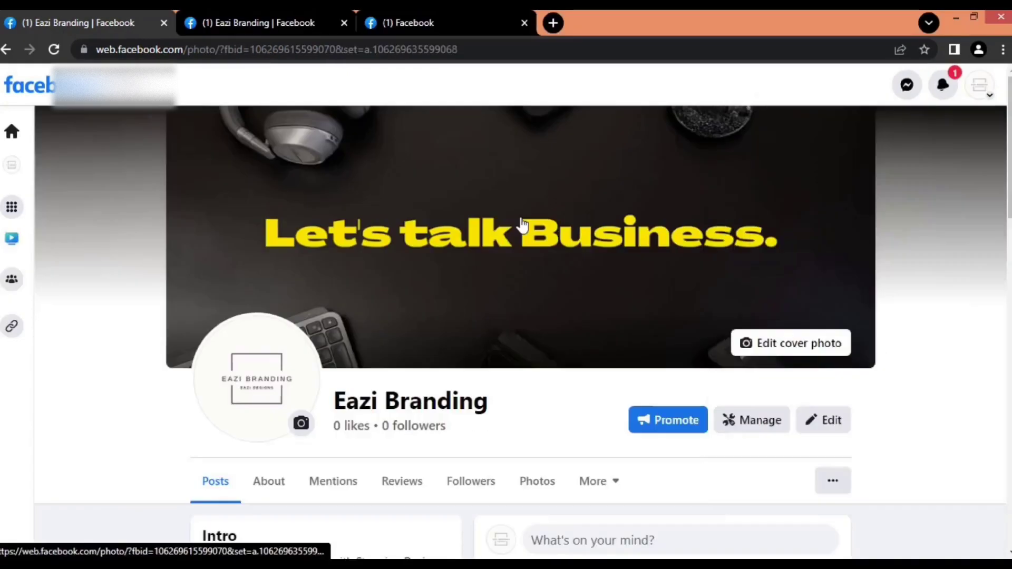
# Step: View the page's cover photo full size, close it, and look over the intro and posts sections
pyautogui.click(522, 224)
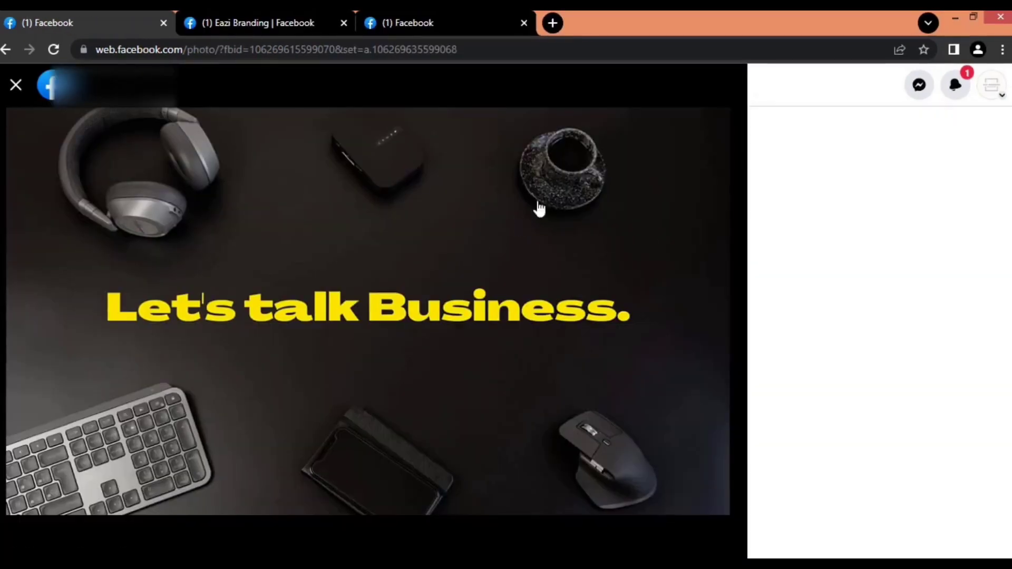
pyautogui.click(16, 86)
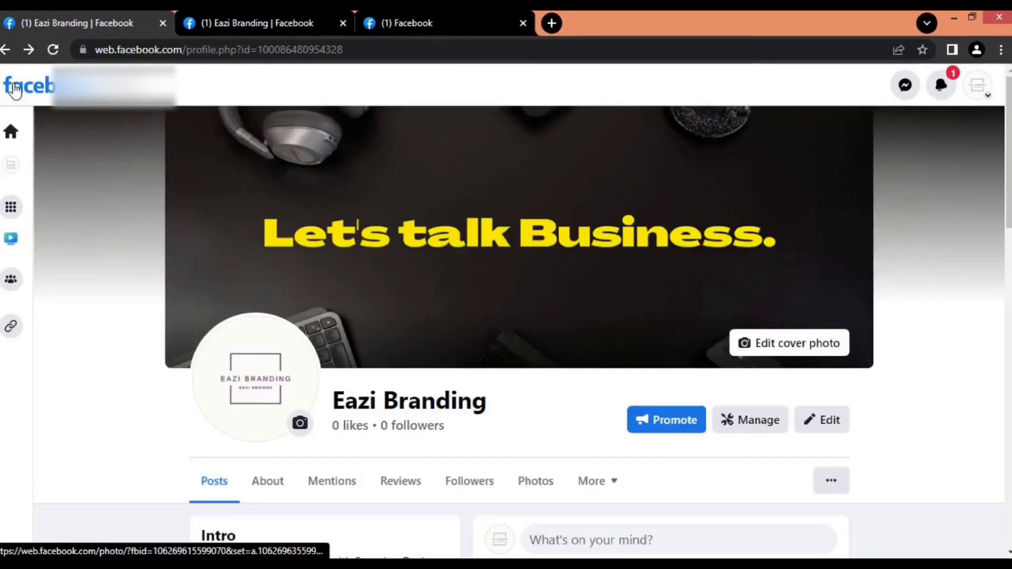
pyautogui.scroll(-5, 628, 328)
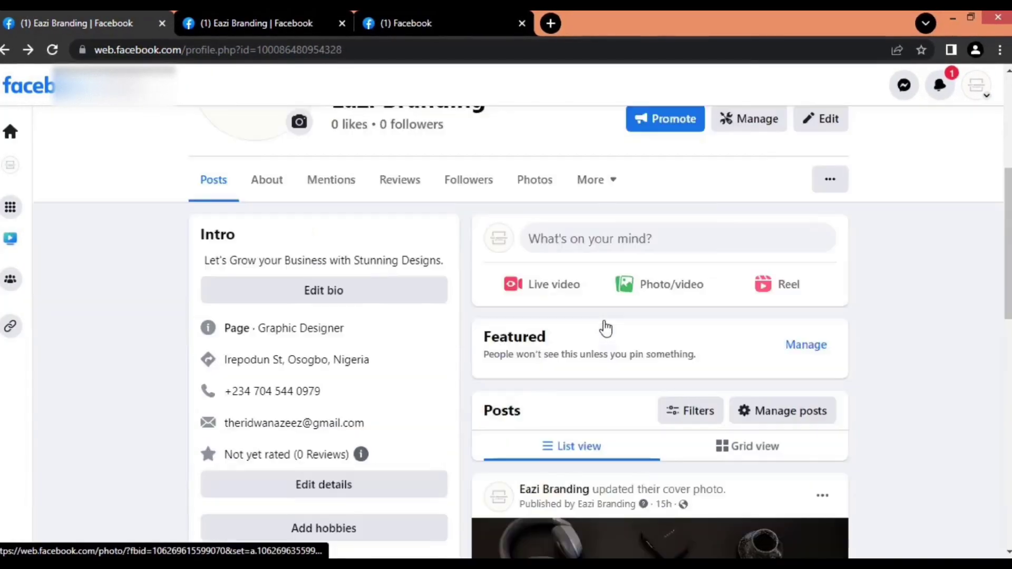
pyautogui.scroll(5, 603, 328)
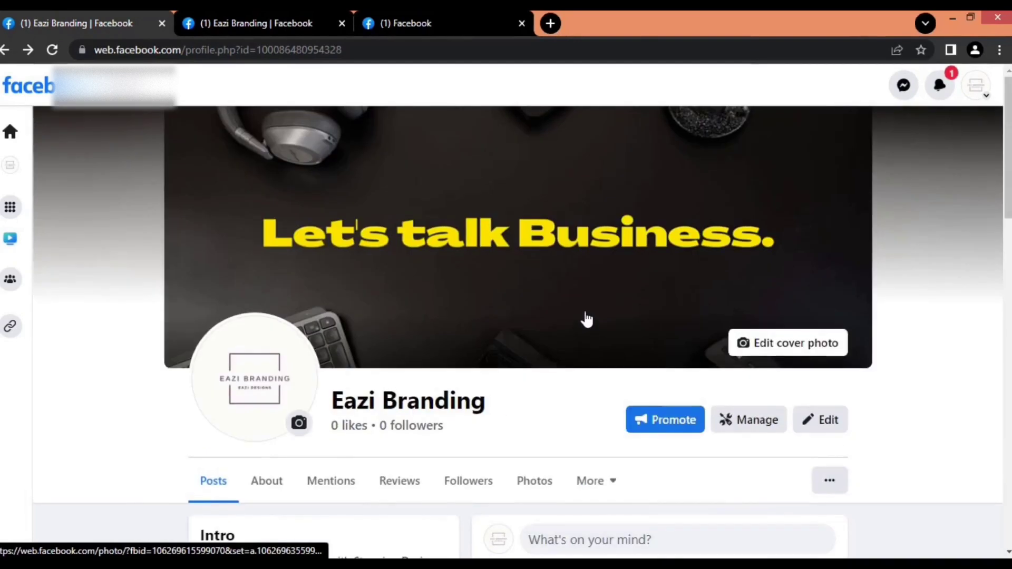
# Step: Open the settings of the Eazi Branding Page
pyautogui.click(973, 90)
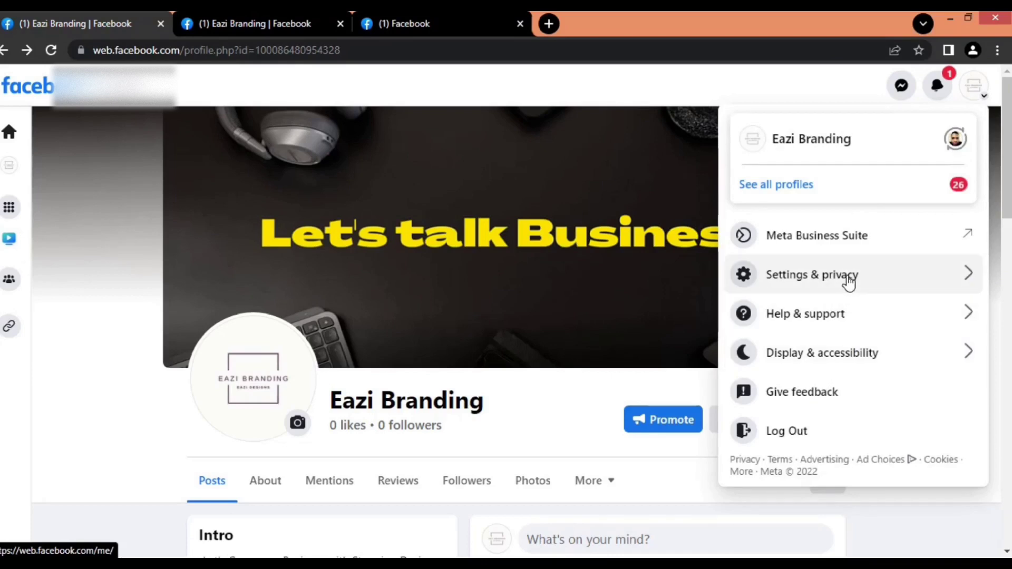
pyautogui.click(818, 276)
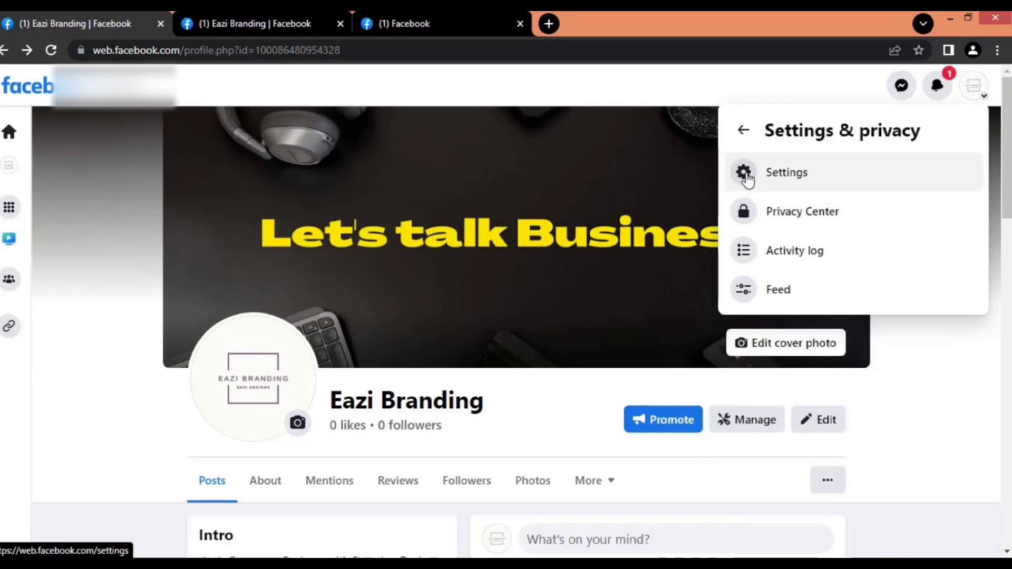
pyautogui.click(803, 185)
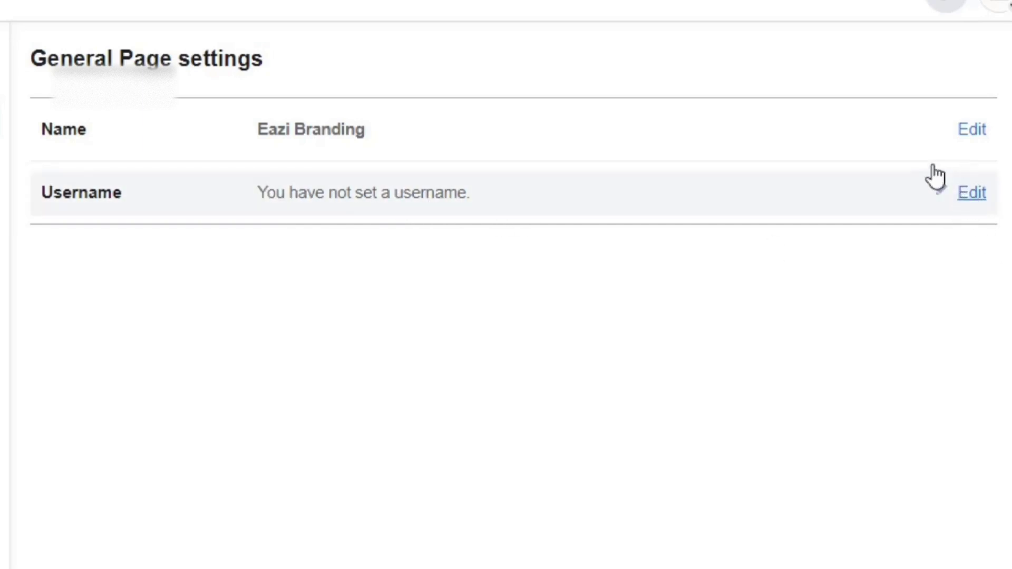
# Step: Open the Page's username for editing and try eazibranding as the username
pyautogui.click(973, 193)
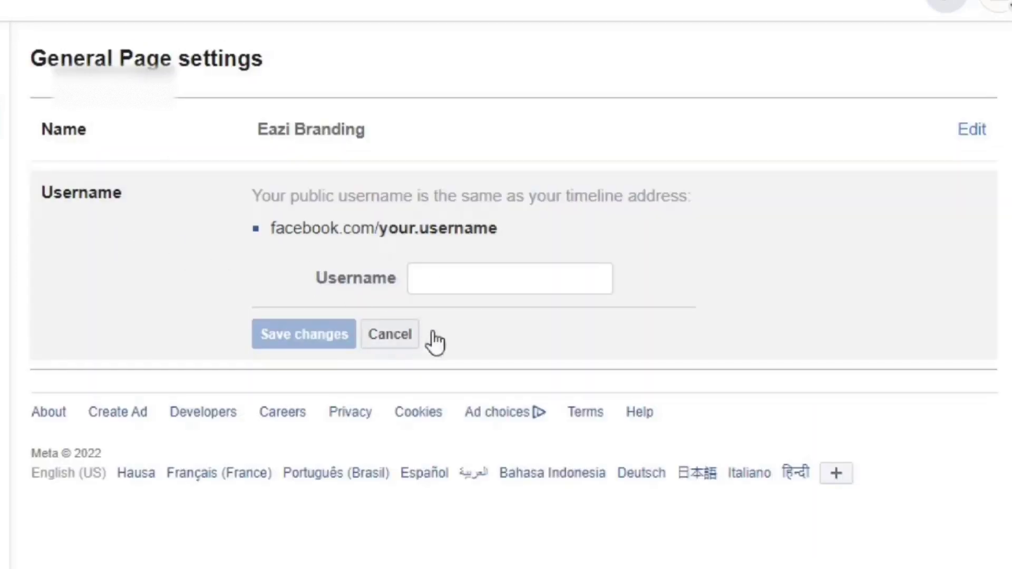
pyautogui.moveTo(314, 257); pyautogui.dragTo(616, 310)
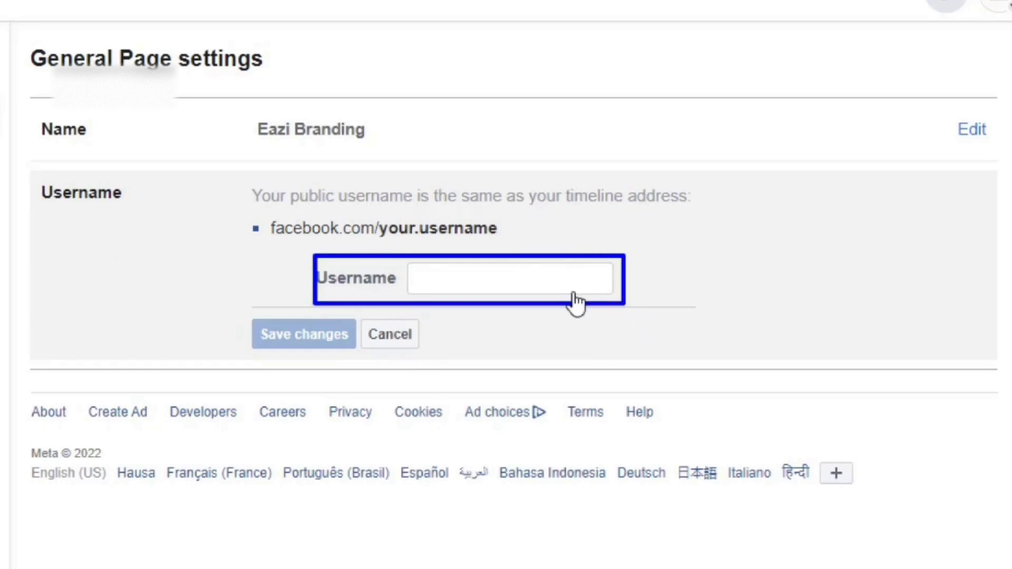
pyautogui.click(537, 286)
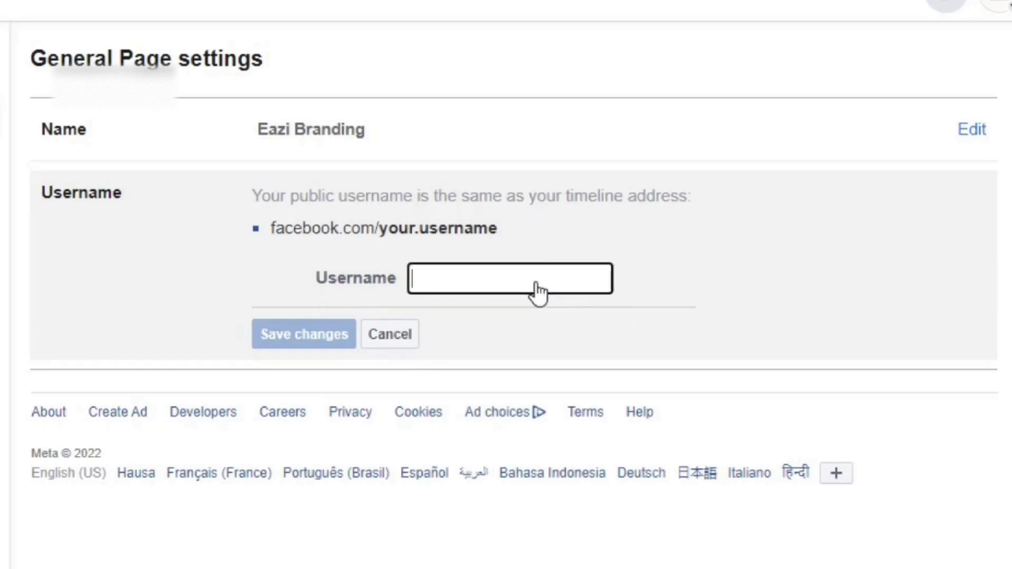
pyautogui.write('e')
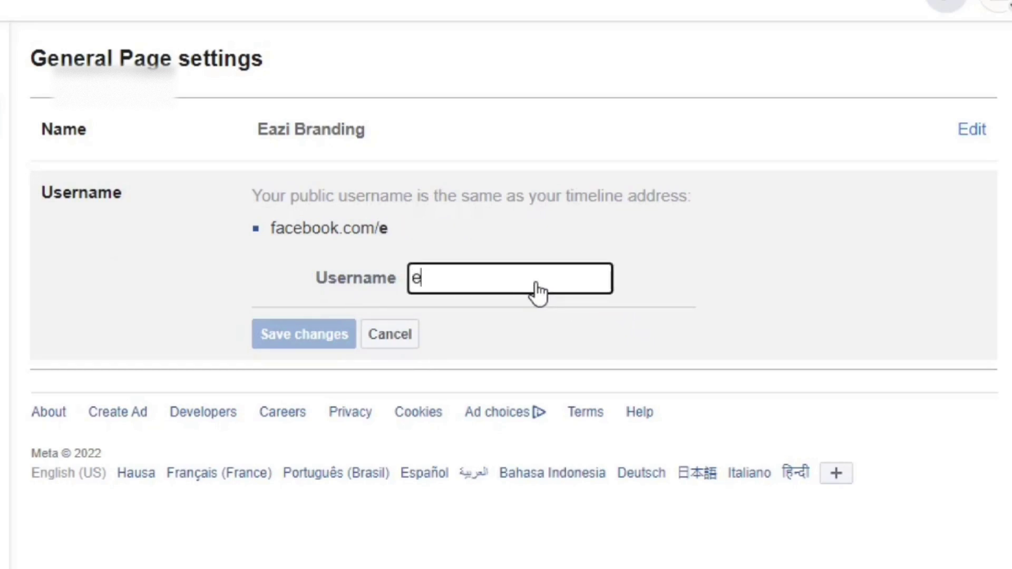
pyautogui.write('azi')
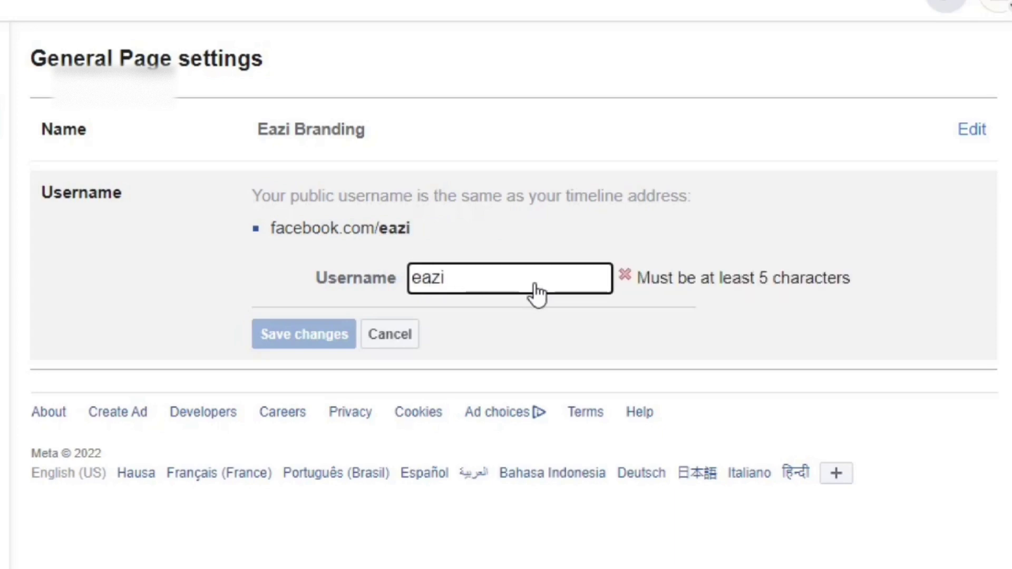
pyautogui.write('dra')
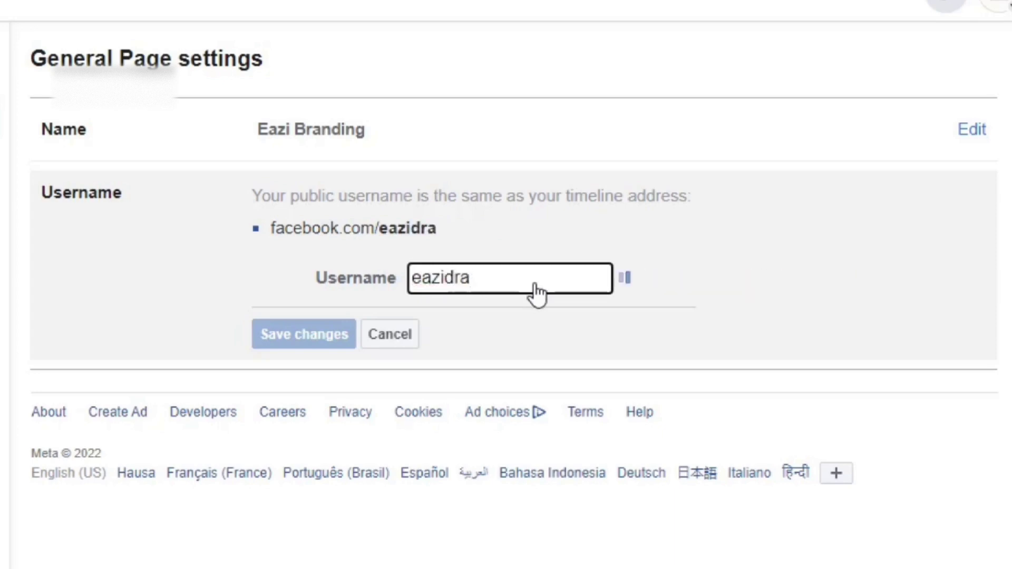
pyautogui.press('BackSpace')
pyautogui.press('BackSpace')
pyautogui.press('BackSpace')
pyautogui.press('BackSpace')
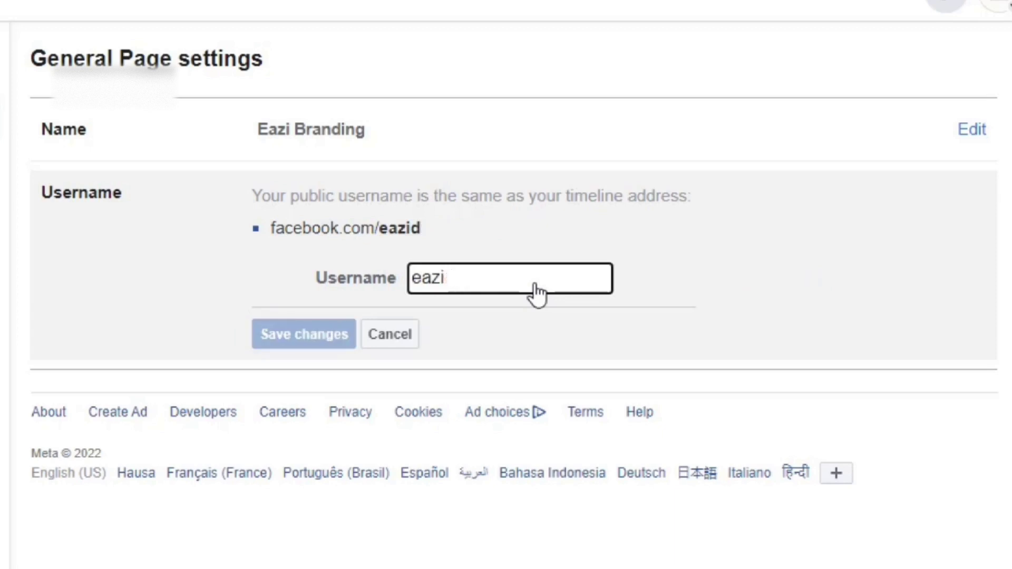
pyautogui.write('n')
pyautogui.press('BackSpace')
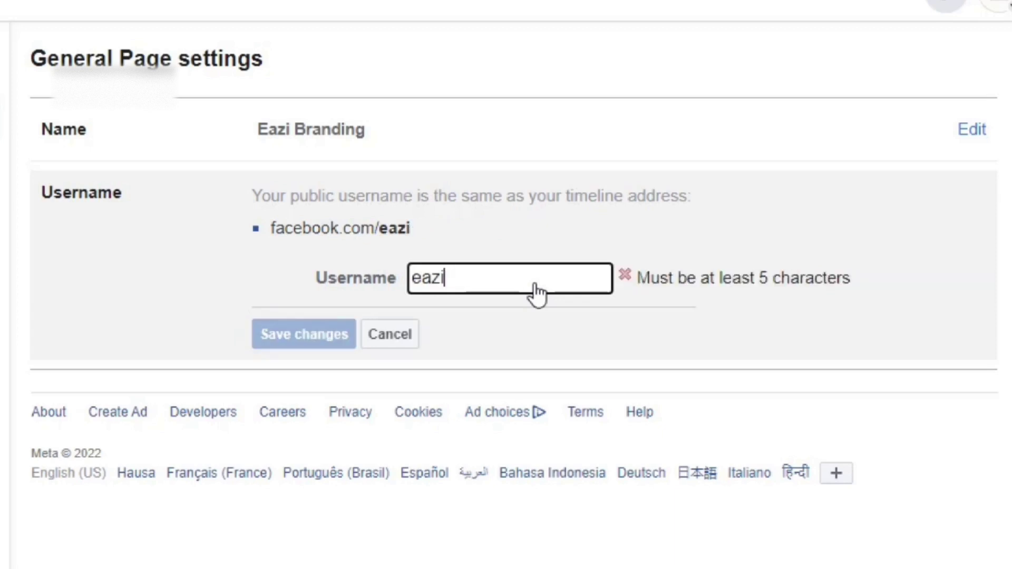
pyautogui.write('branding')
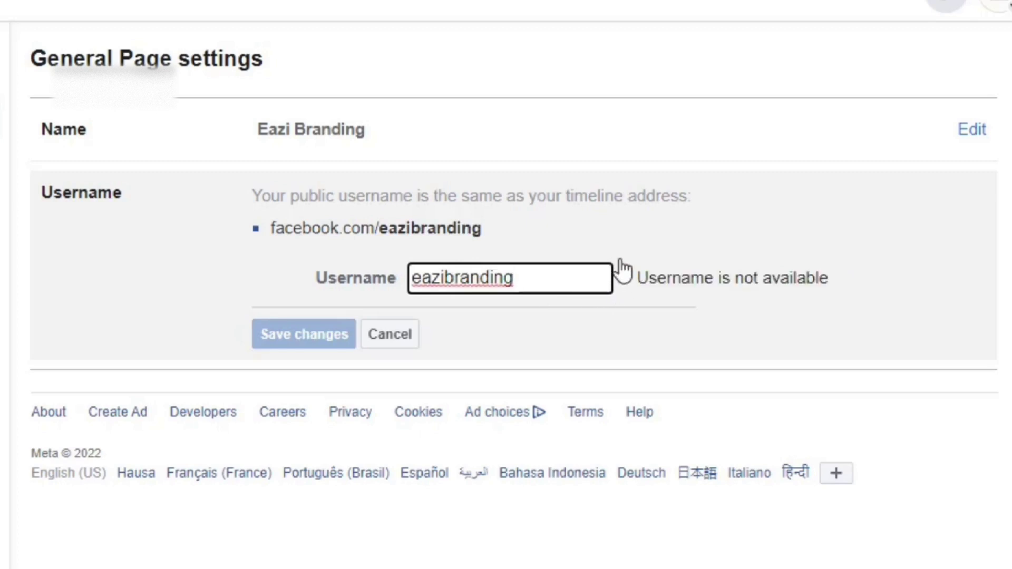
pyautogui.moveTo(615, 256); pyautogui.dragTo(760, 304)
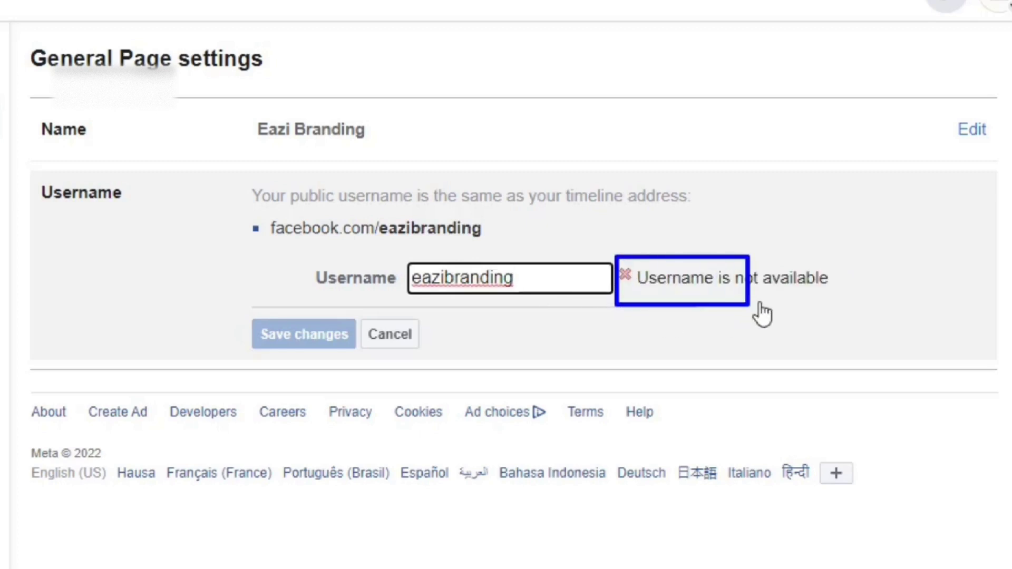
pyautogui.click(851, 313)
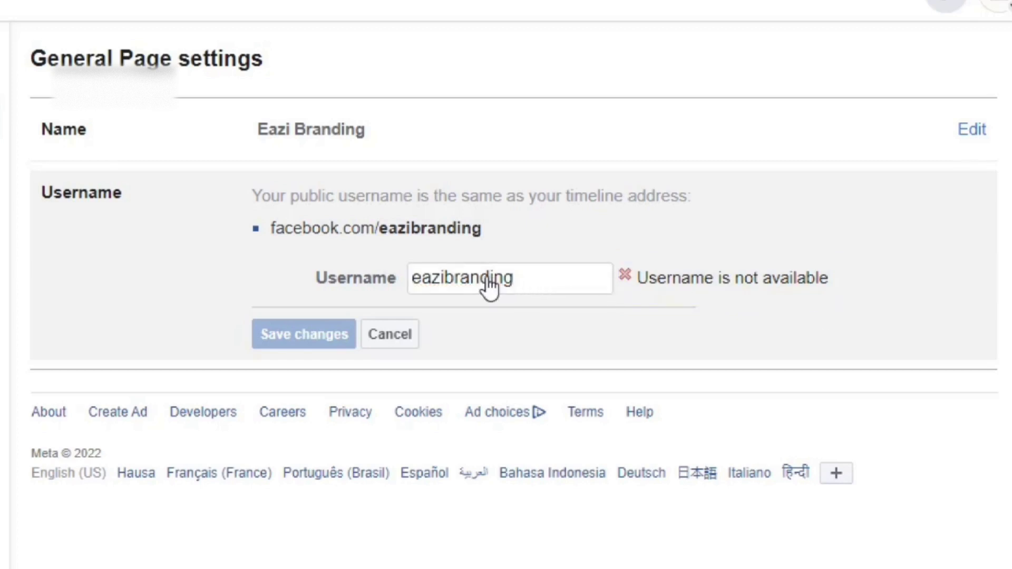
# Step: Change the Page's username to eazibrands and save the change
pyautogui.moveTo(490, 282); pyautogui.dragTo(515, 284)
pyautogui.write('s')
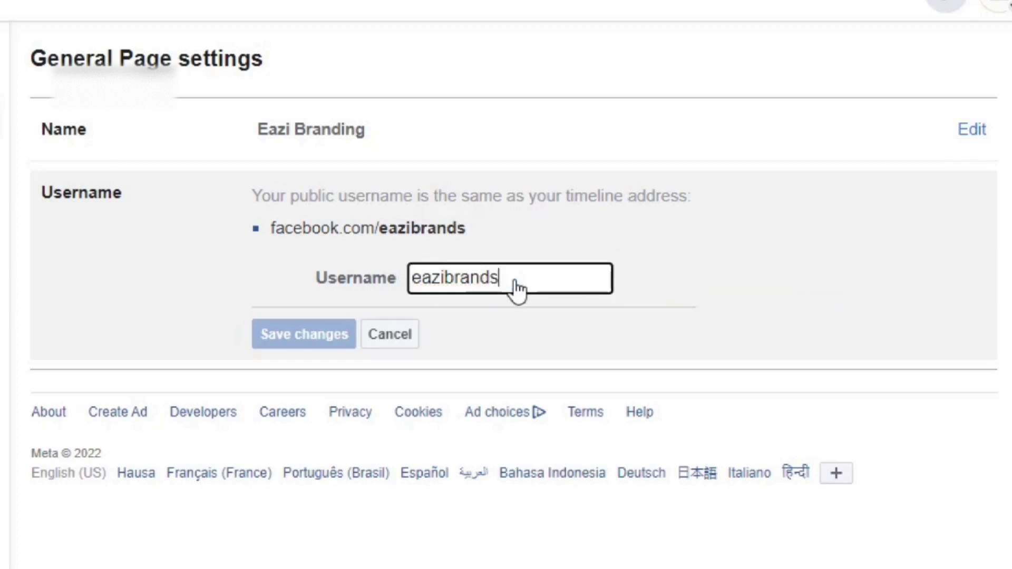
pyautogui.click(508, 249)
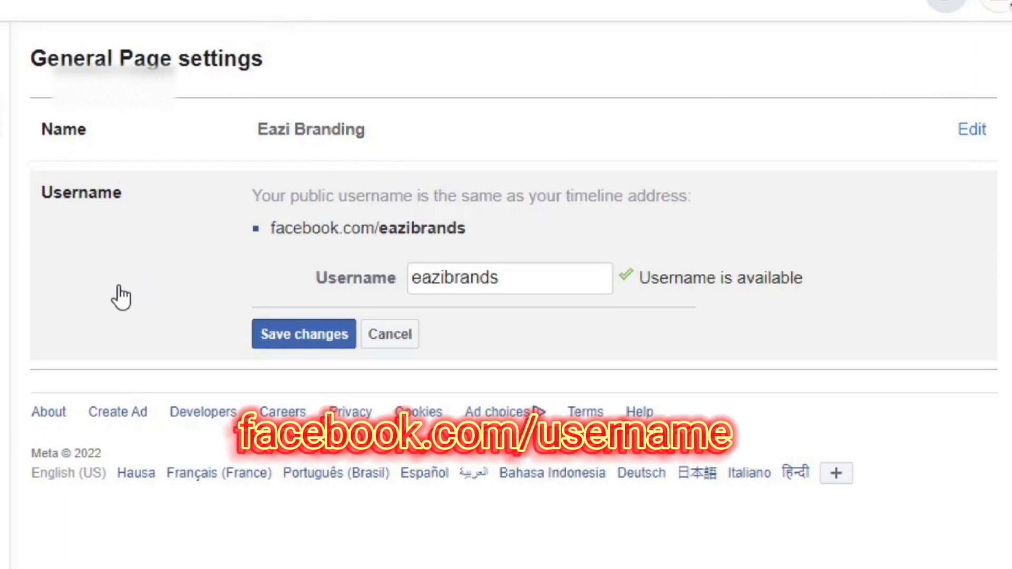
pyautogui.click(491, 281)
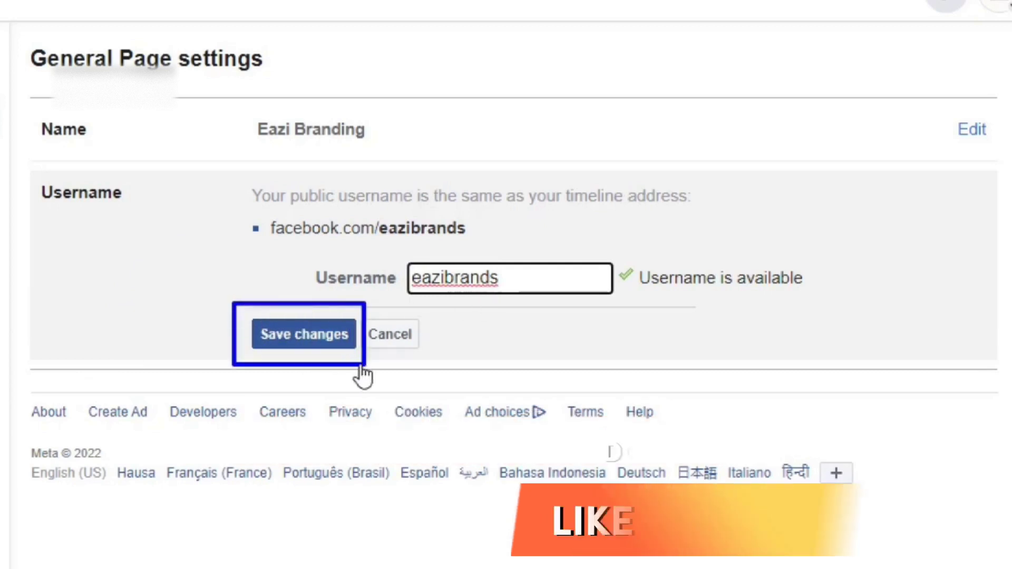
pyautogui.click(310, 343)
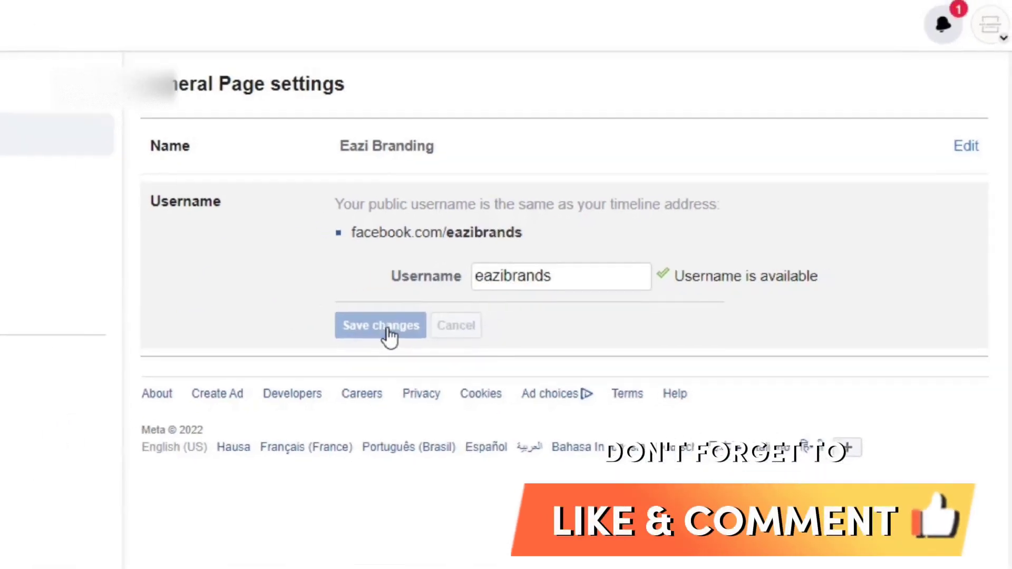